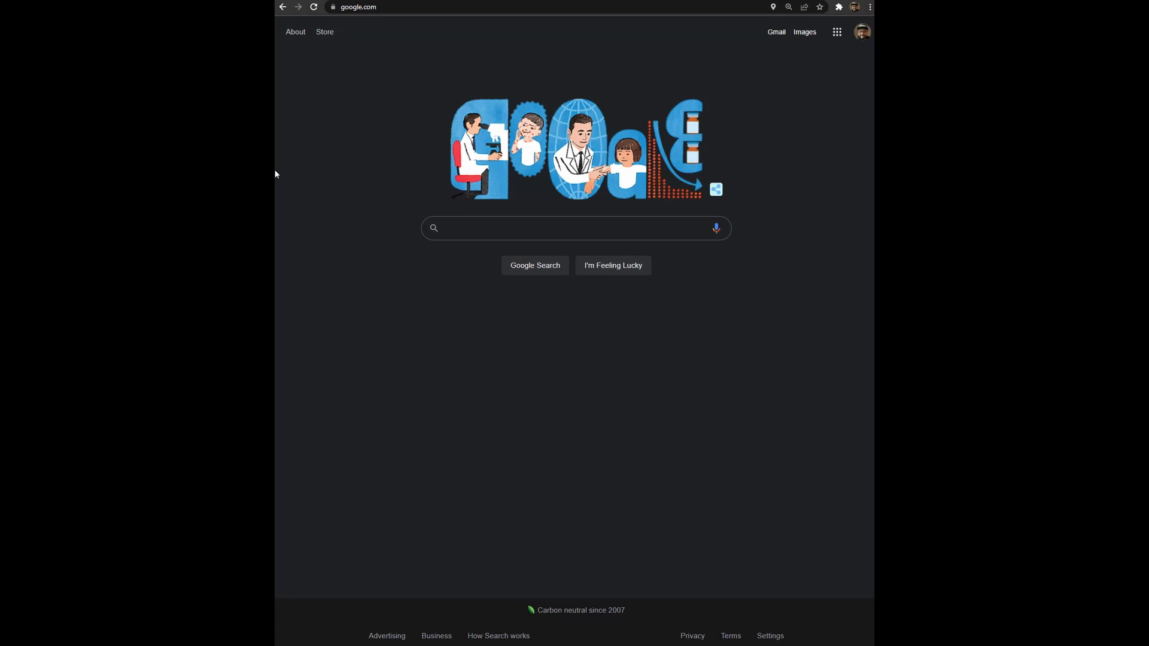
# Load the gateway's admin site at 192.168.1.254 in Chrome.
pyautogui.click(371, 9)
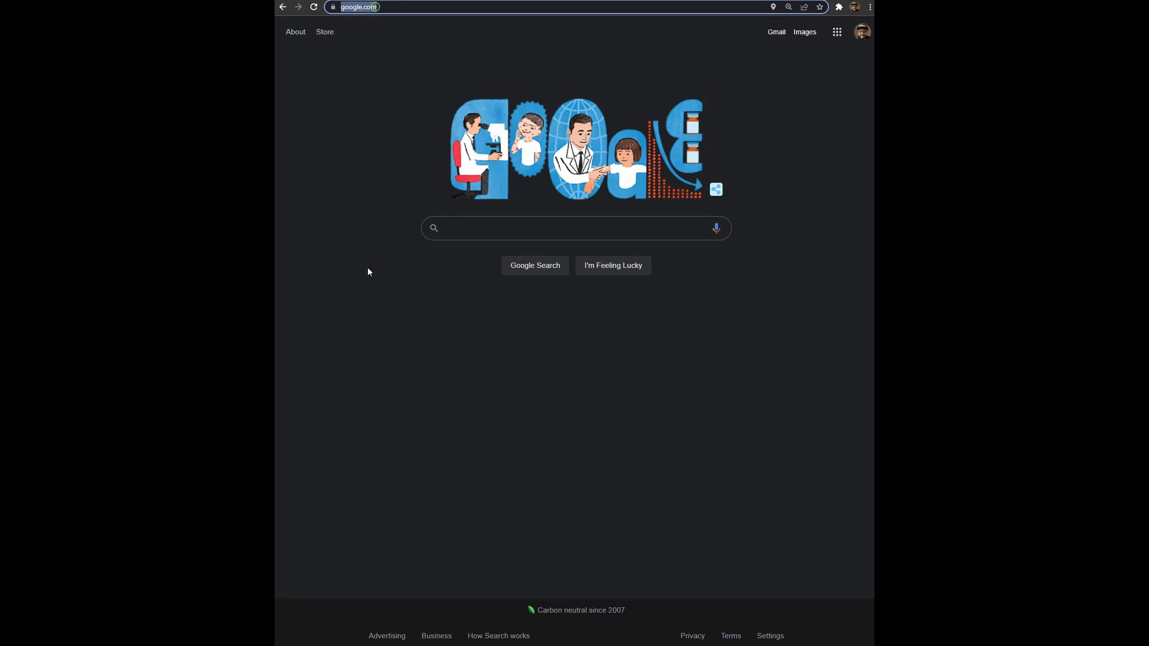
pyautogui.write('192.168.1.')
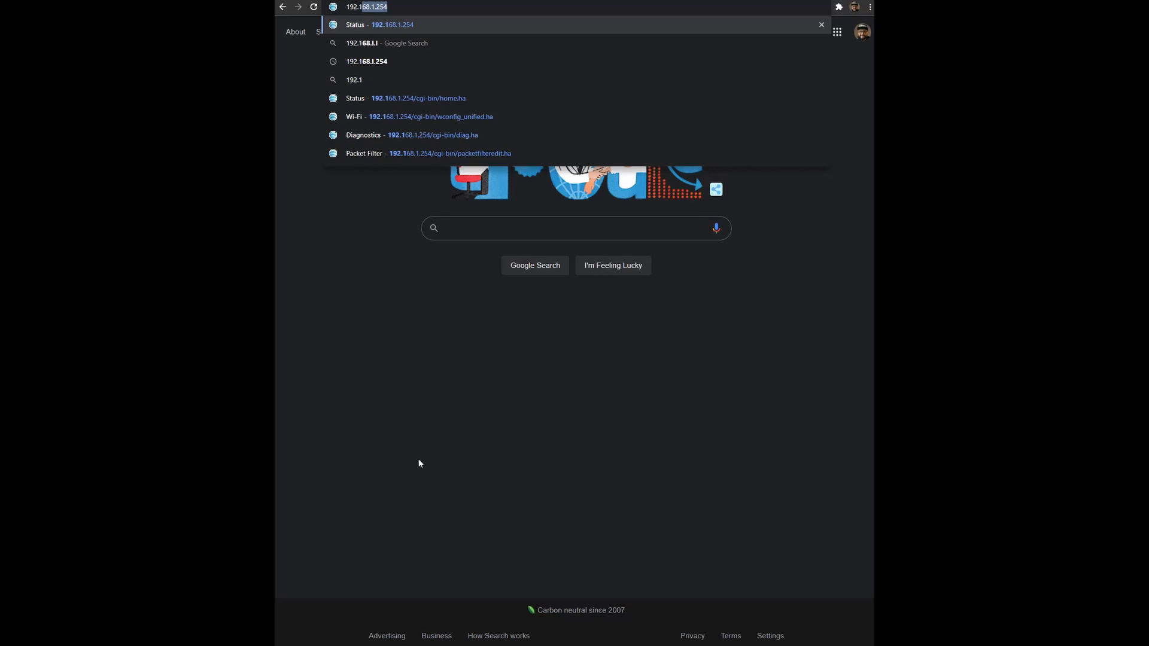
pyautogui.write('254')
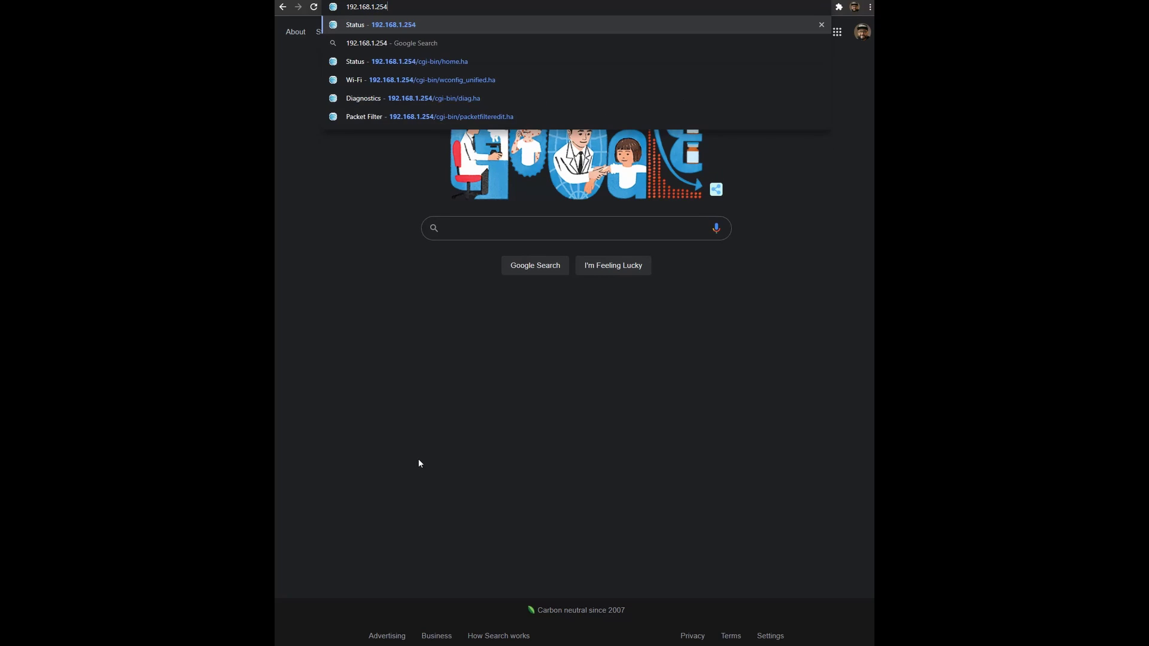
pyautogui.press('Return')
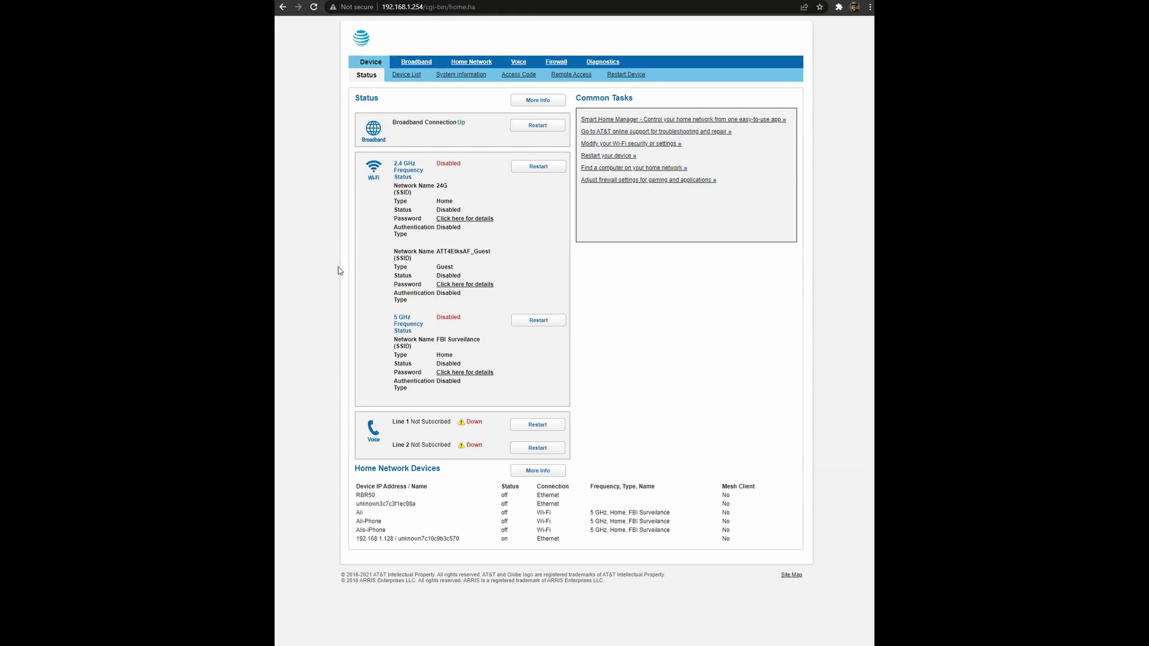
# Open Home Network and scroll through its Status statistics, highlighting the Port 1 column.
pyautogui.click(471, 63)
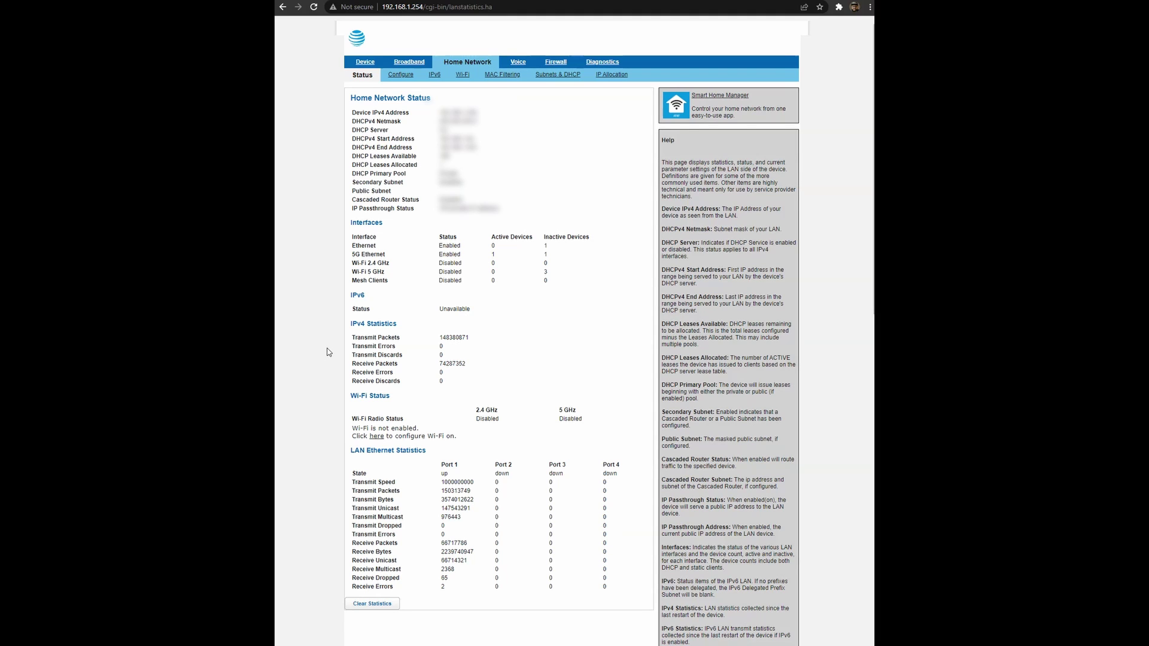
pyautogui.scroll(-3, 333, 390)
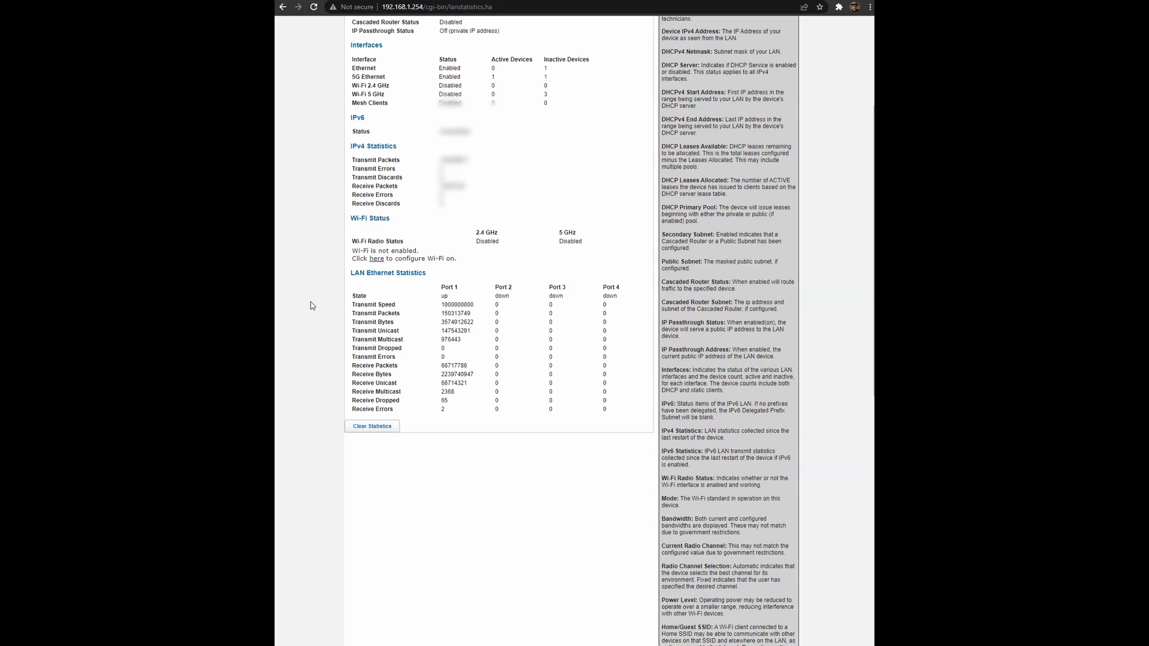
pyautogui.scroll(3, 312, 312)
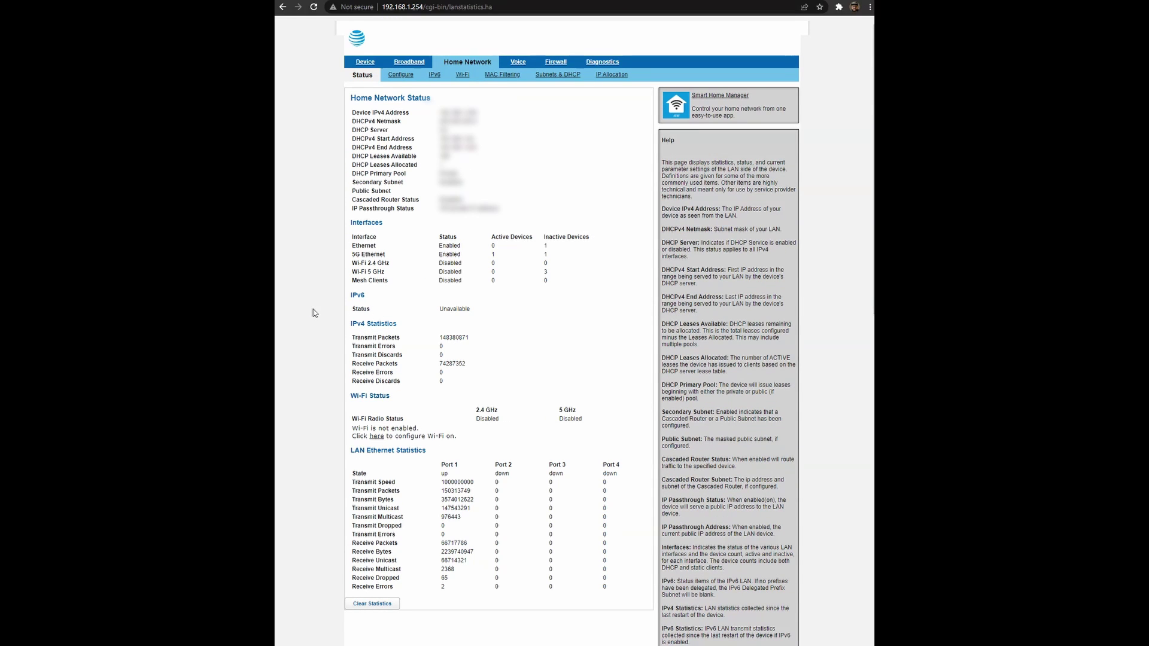
pyautogui.tripleClick(459, 468)
# Show the Configure page with Ethernet and MDI-X on Auto for Ports 1–4.
pyautogui.click(409, 76)
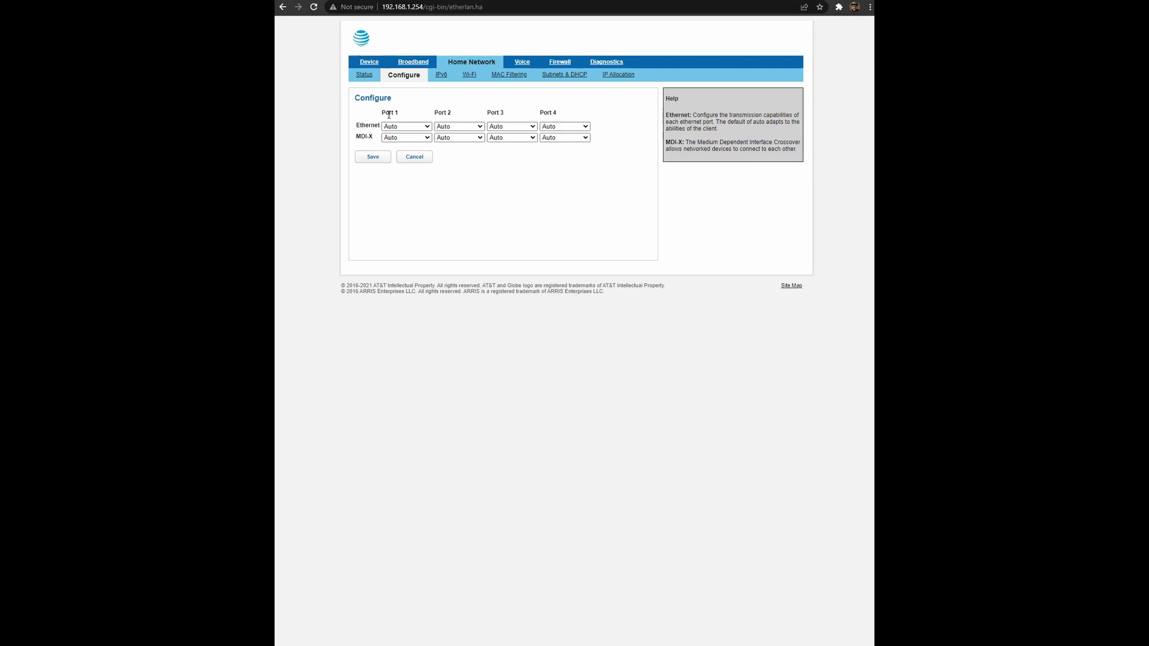
pyautogui.moveTo(381, 114); pyautogui.dragTo(399, 114)
pyautogui.click(388, 127)
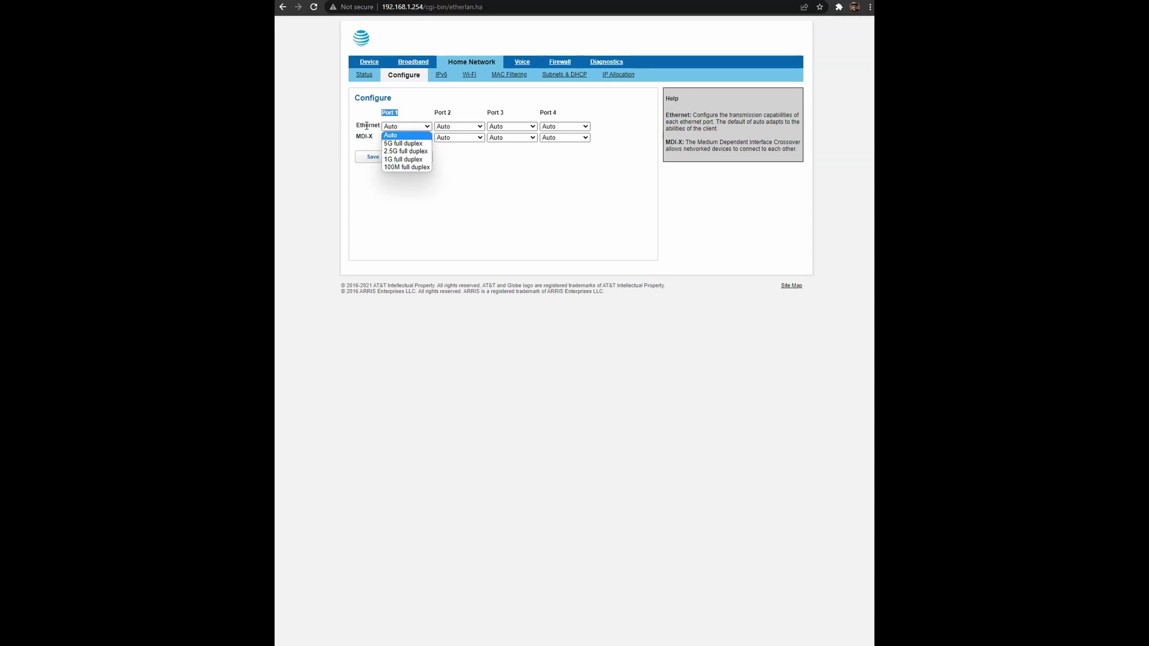
pyautogui.click(366, 125)
pyautogui.click(396, 129)
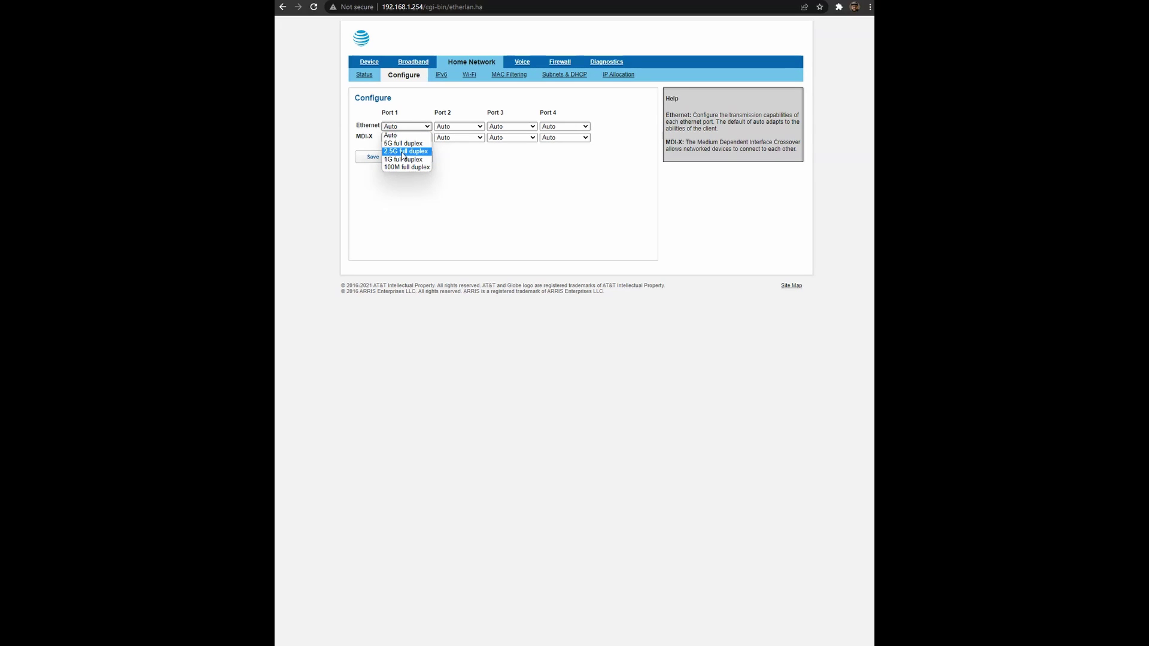
pyautogui.click(444, 167)
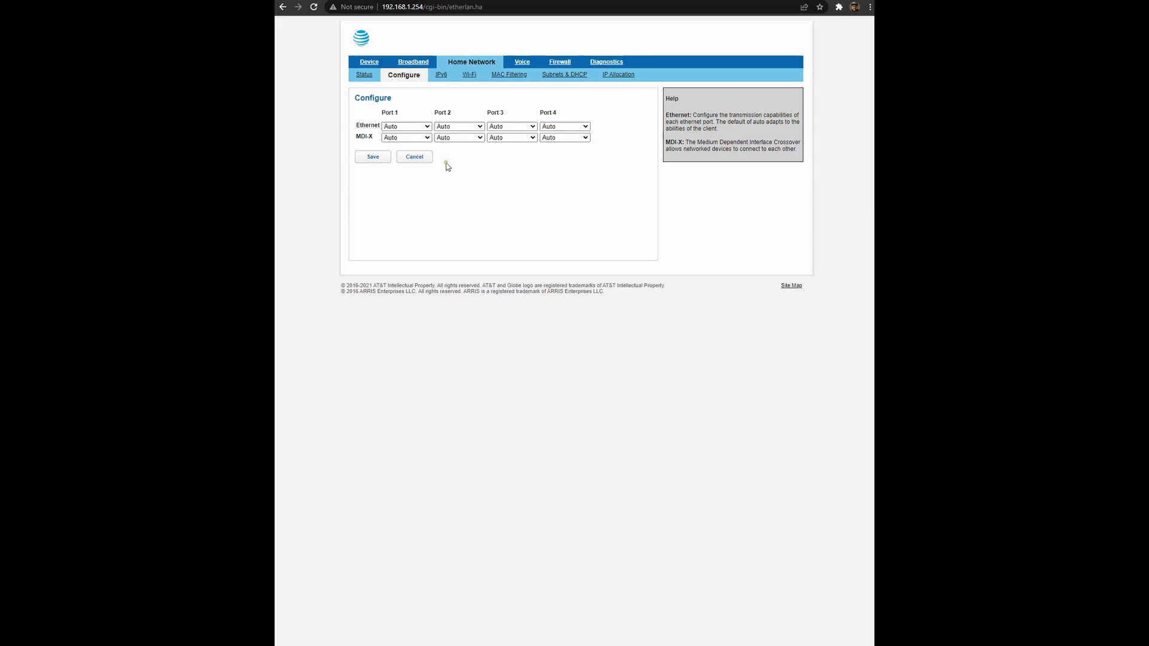
pyautogui.click(407, 127)
pyautogui.click(377, 135)
# Open the IPv6 settings and check the IPv6 options, leaving it Off.
pyautogui.click(441, 75)
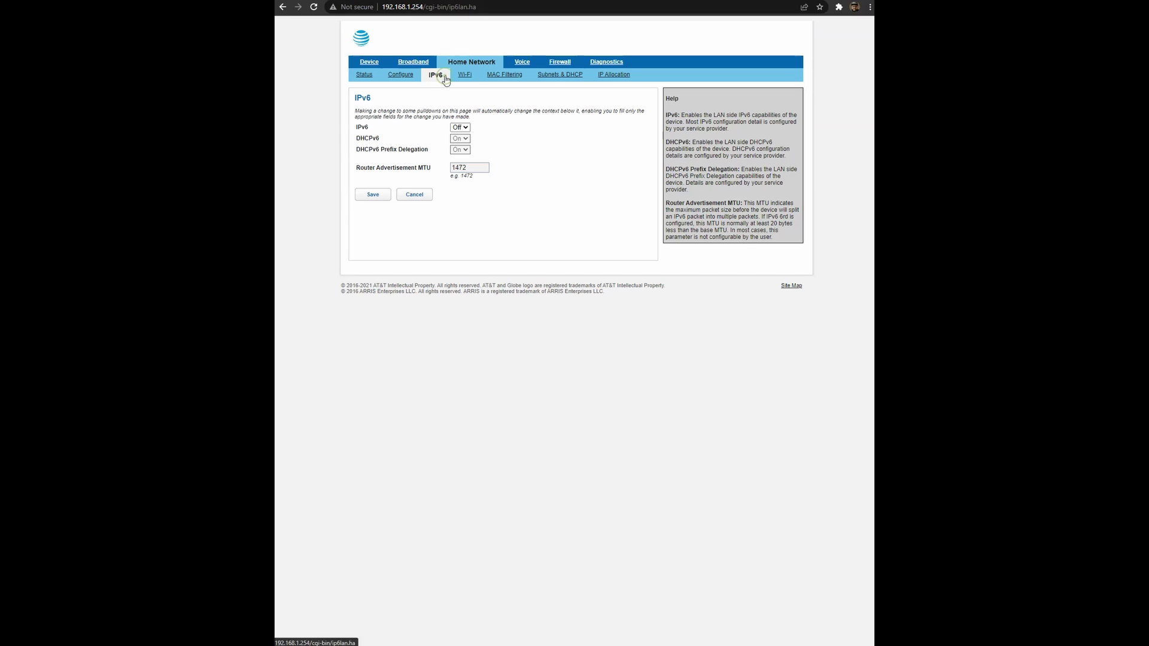
pyautogui.click(453, 129)
pyautogui.click(449, 138)
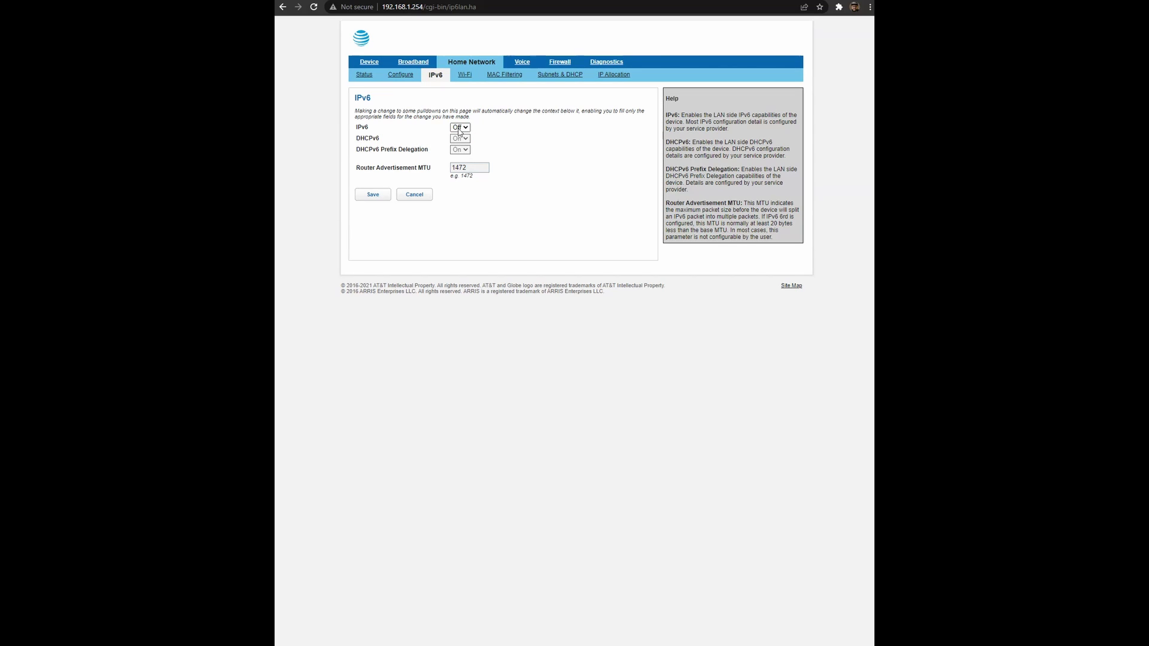
# Open the Wi-Fi page and check the Home SSID Enable options, keeping it Off.
pyautogui.click(465, 74)
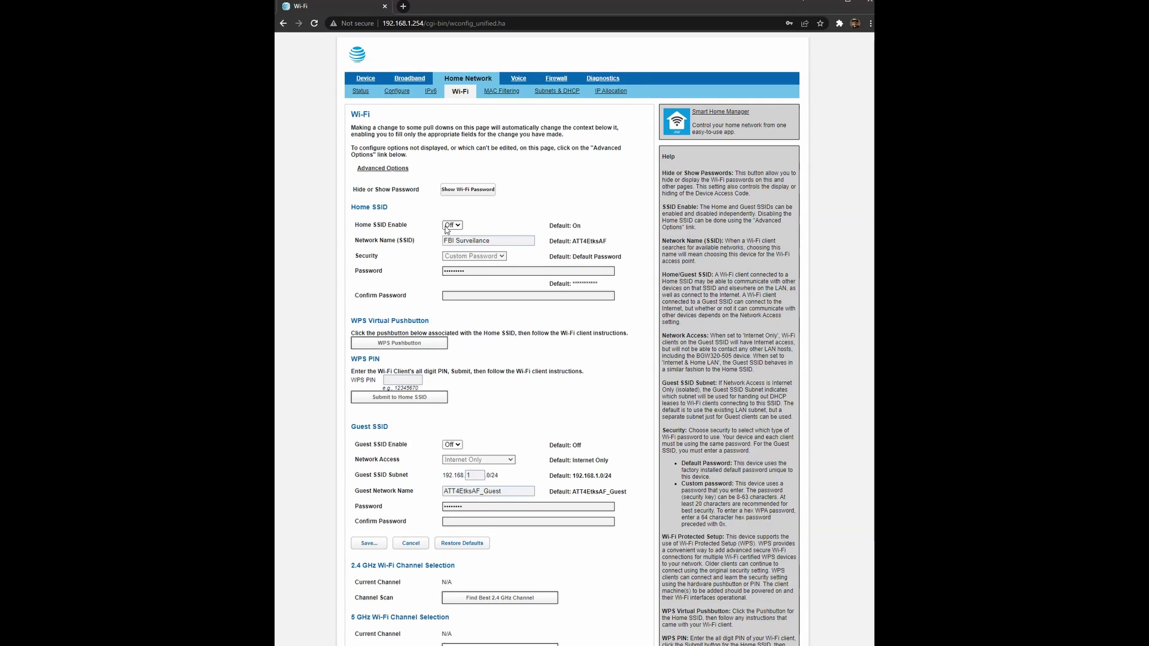
pyautogui.click(452, 225)
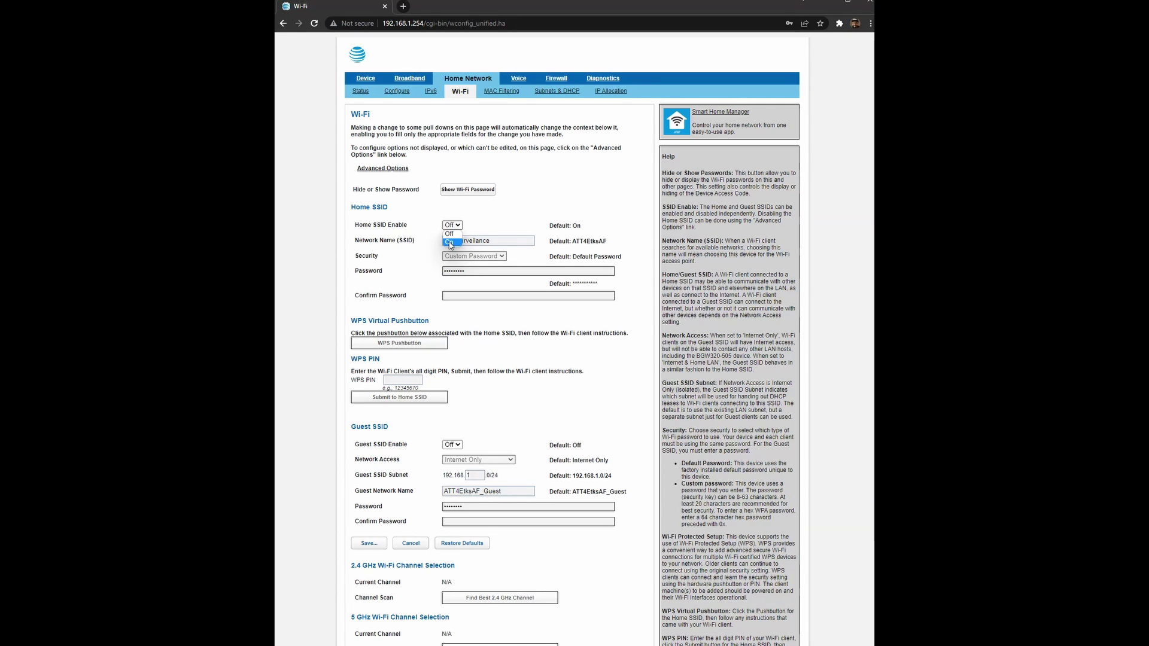
pyautogui.click(494, 225)
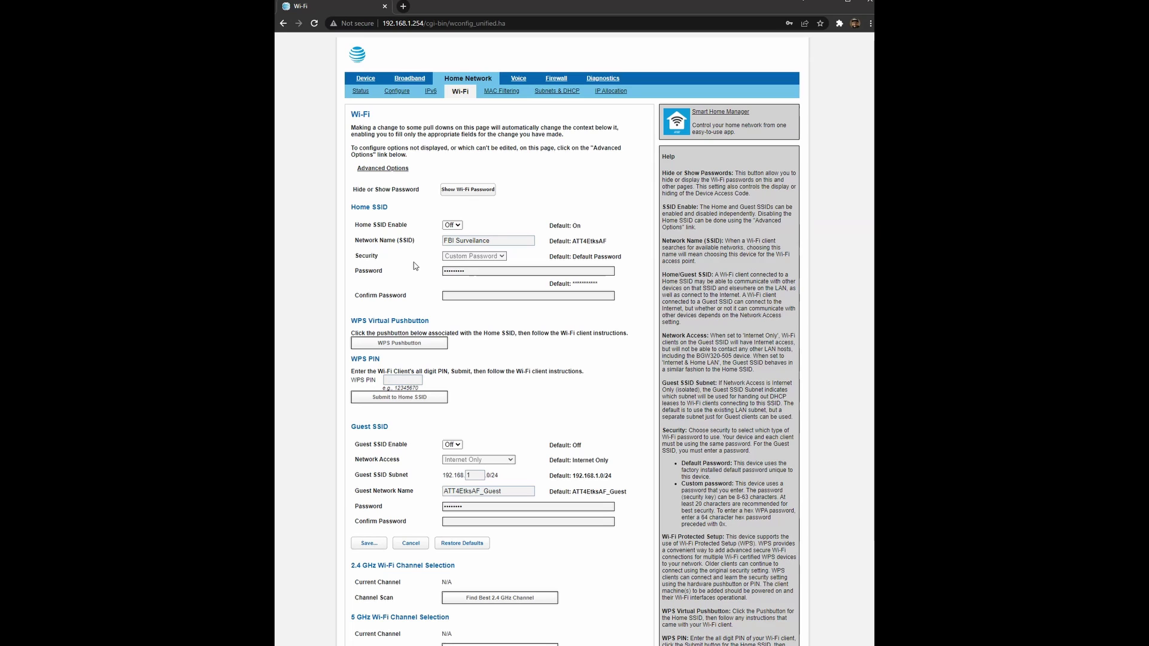
# Check the Guest SSID Enable options repeatedly, leaving it Off, then return to the top.
pyautogui.scroll(-3, 344, 393)
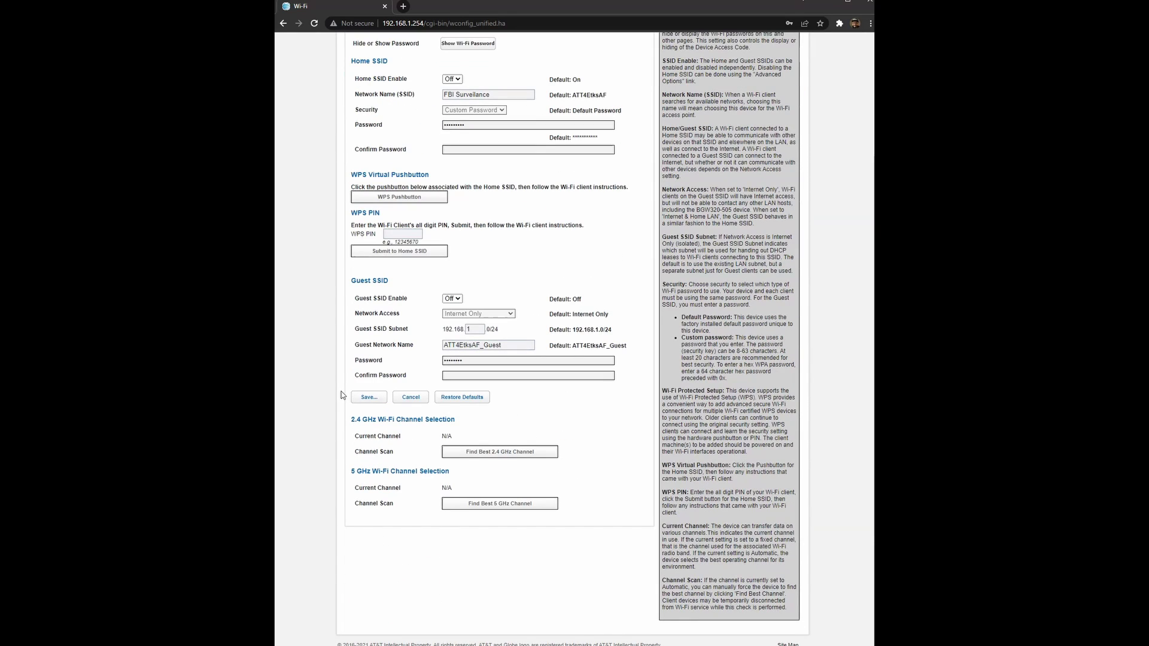
pyautogui.click(453, 297)
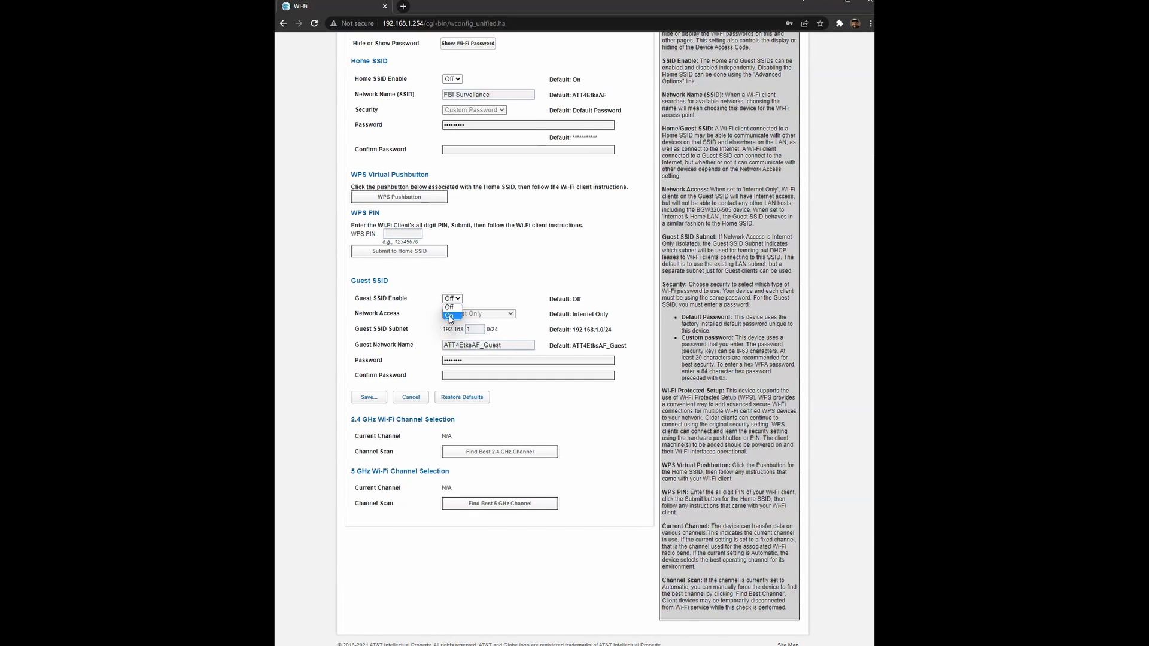
pyautogui.click(508, 289)
pyautogui.click(452, 298)
pyautogui.click(496, 289)
pyautogui.click(451, 298)
pyautogui.click(454, 302)
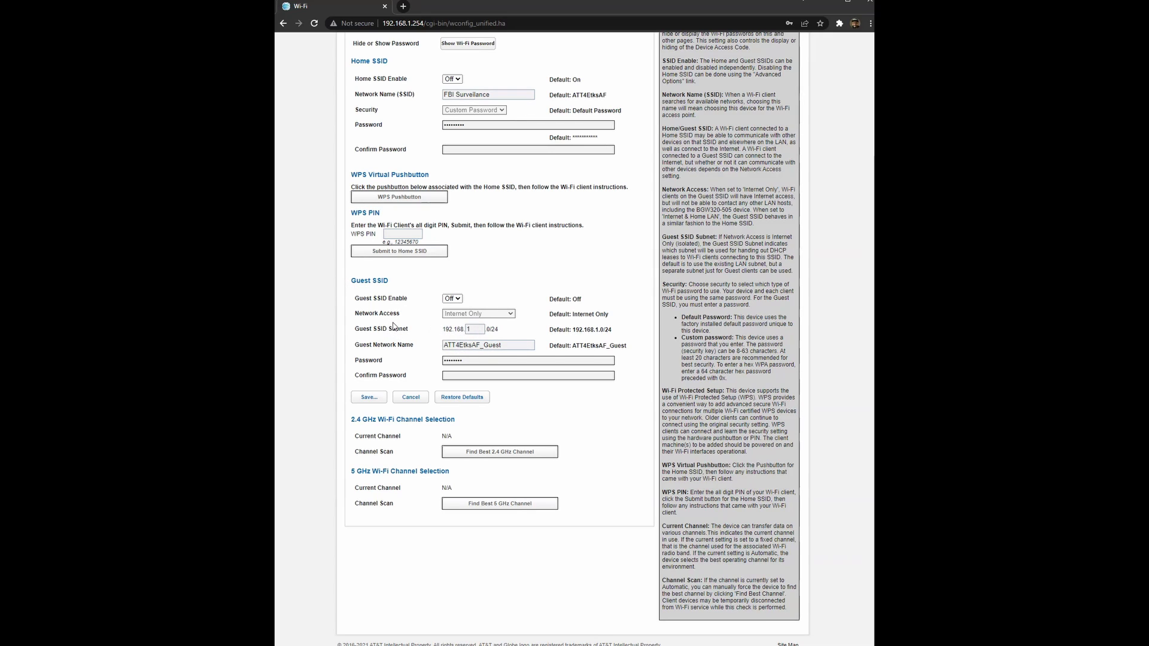
pyautogui.click(454, 301)
pyautogui.click(411, 335)
pyautogui.scroll(3, 411, 356)
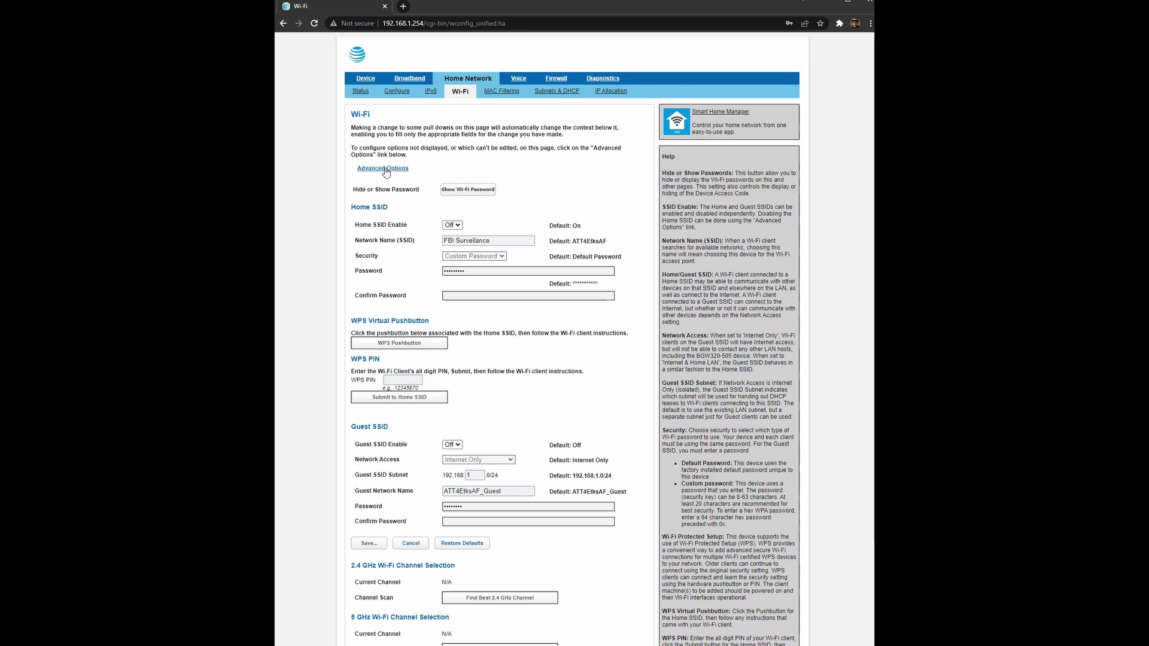
pyautogui.moveTo(365, 175); pyautogui.dragTo(363, 167)
pyautogui.click(386, 168)
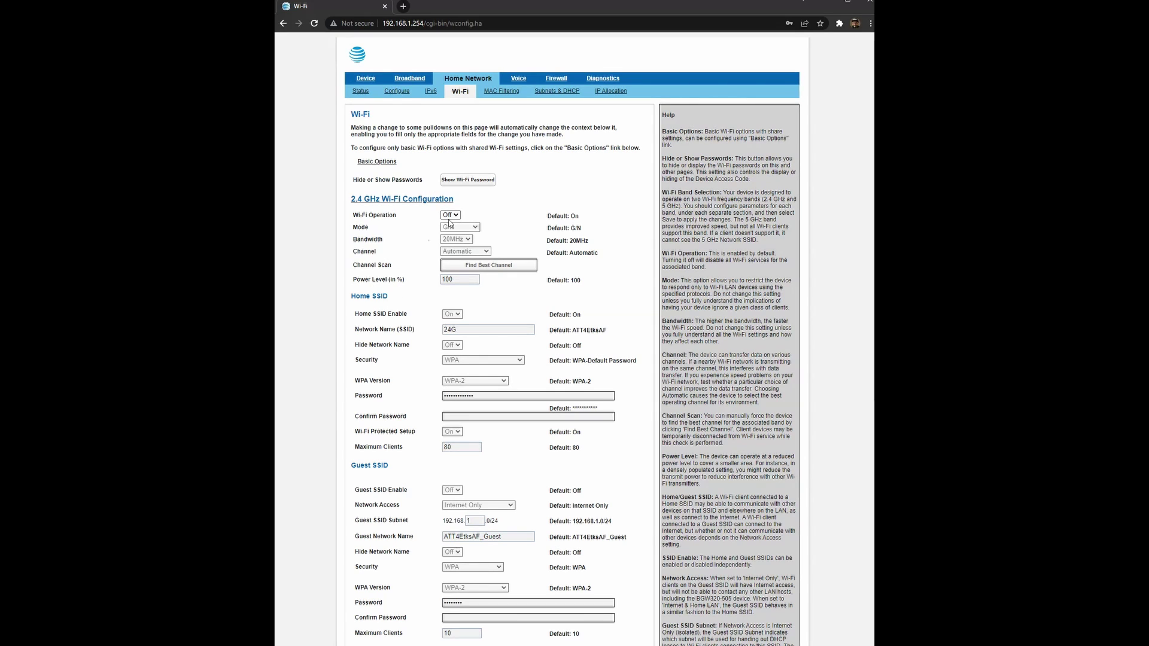
pyautogui.click(452, 215)
pyautogui.click(442, 224)
pyautogui.scroll(-3, 350, 319)
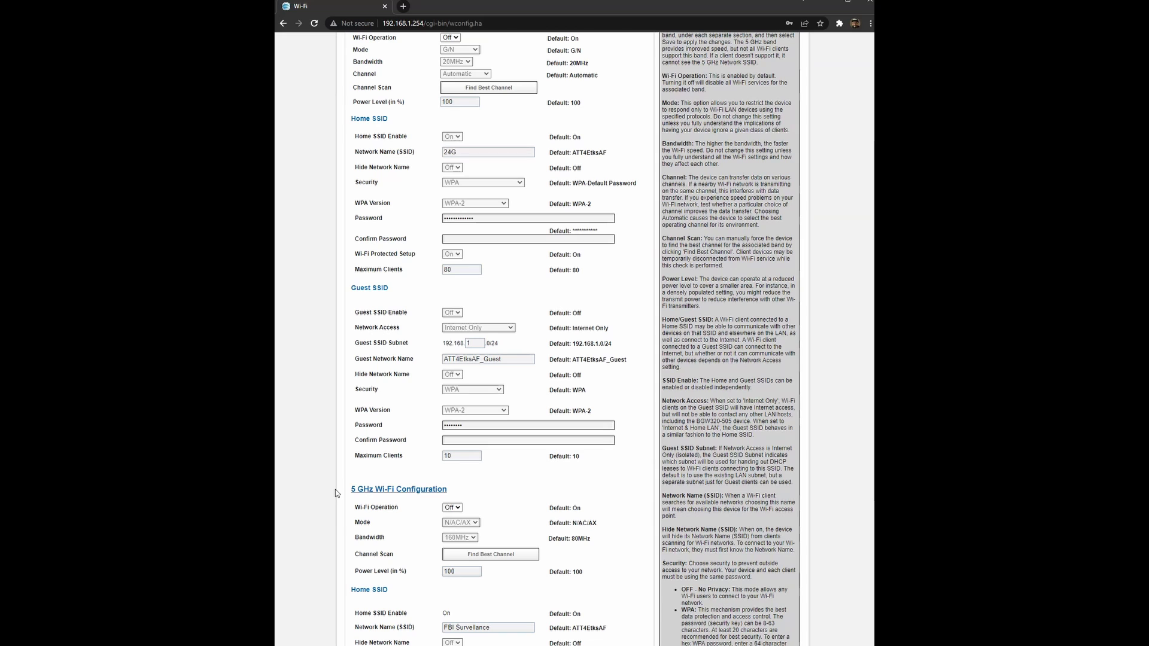
pyautogui.scroll(-4, 337, 493)
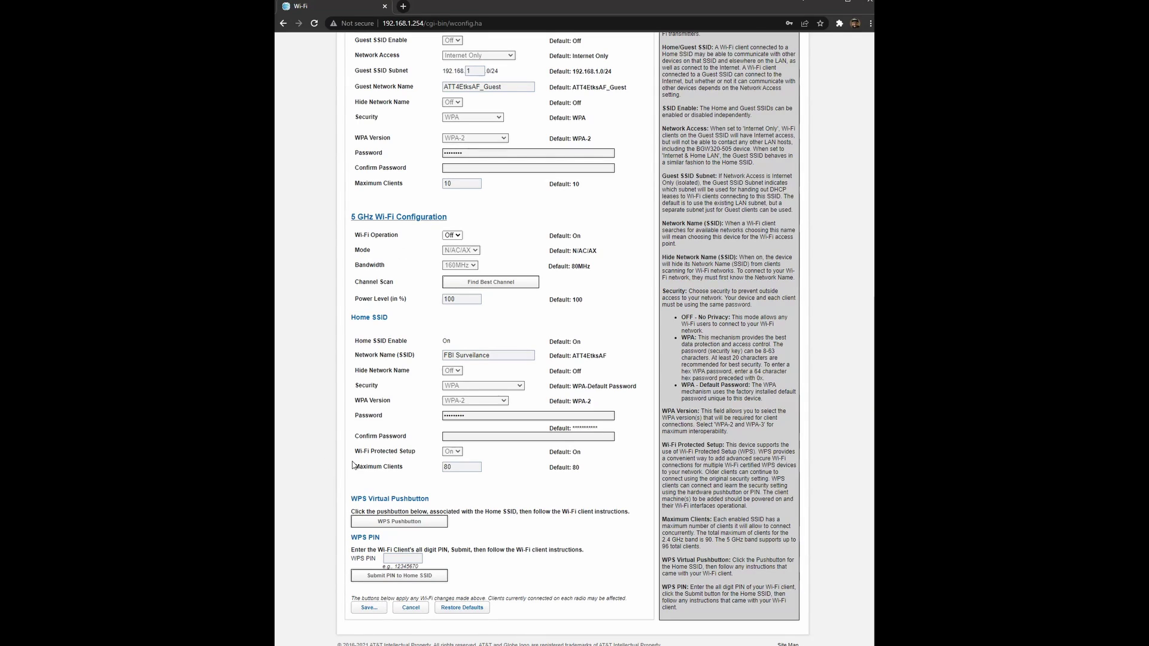
pyautogui.scroll(7, 394, 272)
pyautogui.scroll(-7, 394, 272)
pyautogui.scroll(8, 496, 418)
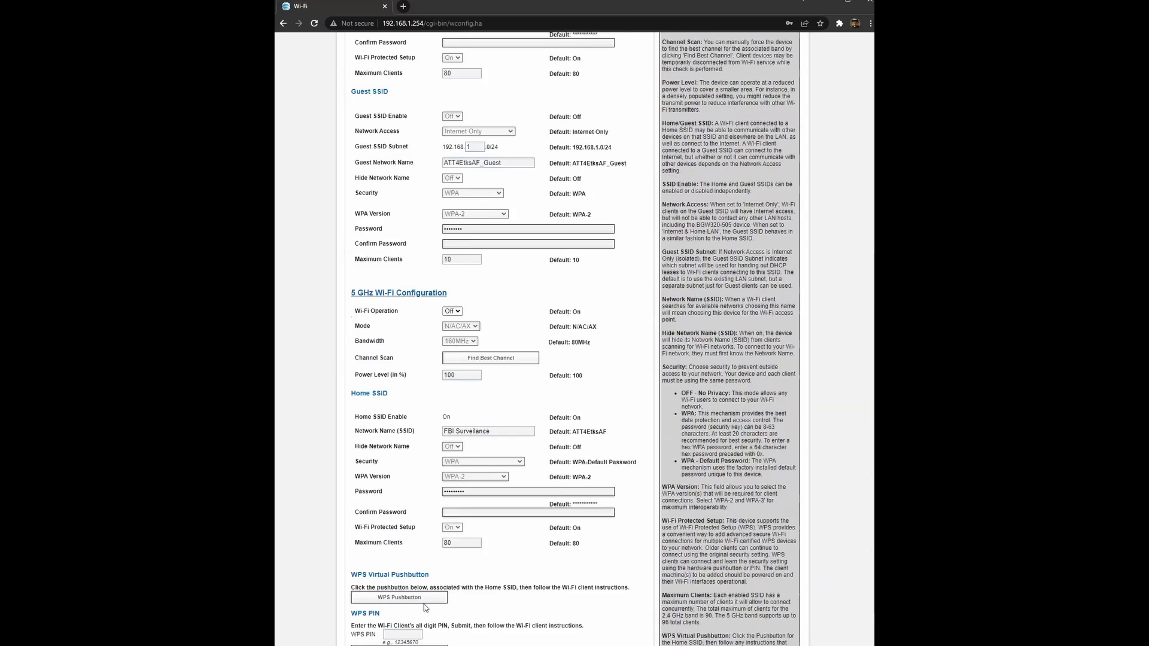
# Set 2.4 GHz and 5 GHz Home SSID filtering to Allow List on MAC Filtering.
pyautogui.click(501, 91)
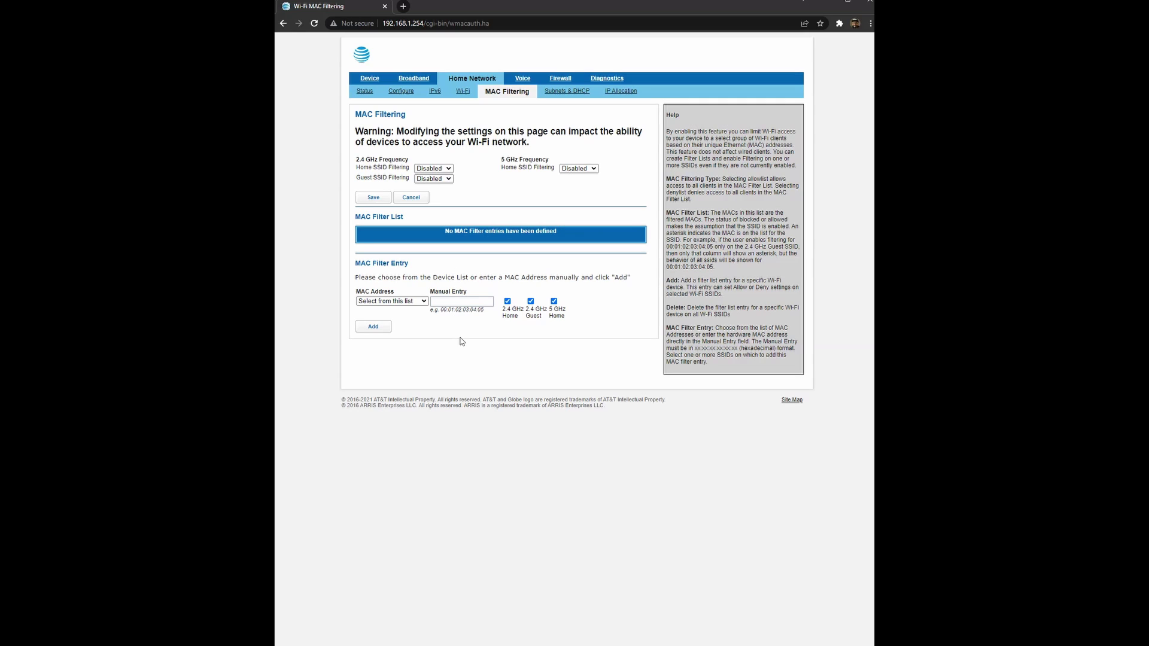
pyautogui.click(446, 168)
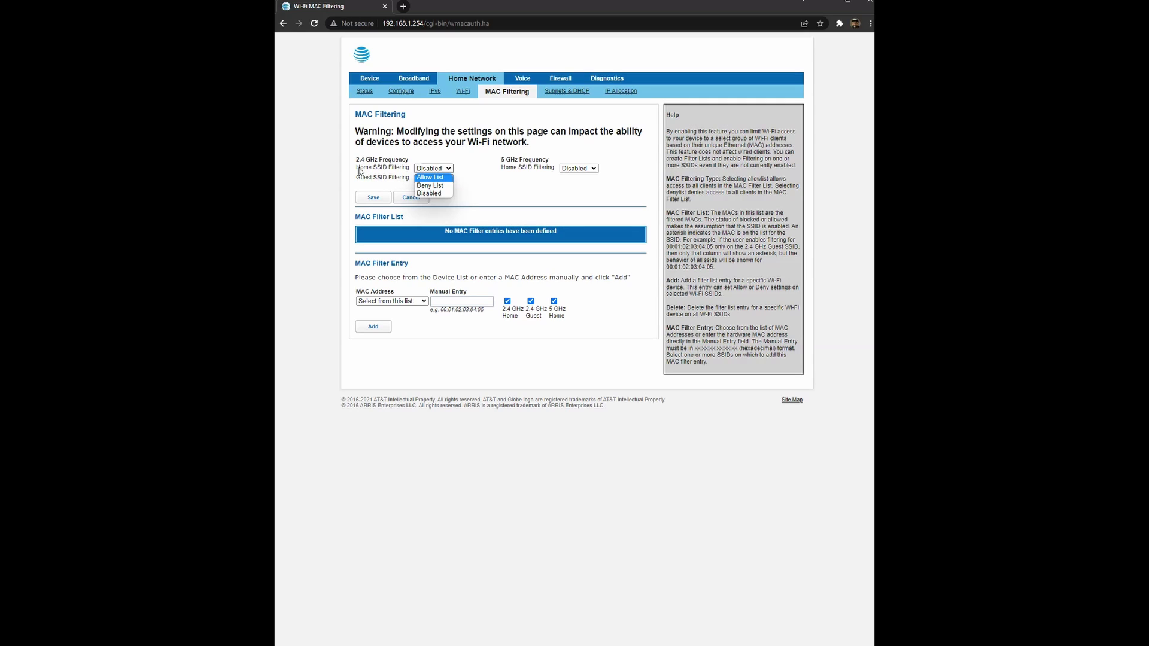
pyautogui.click(427, 177)
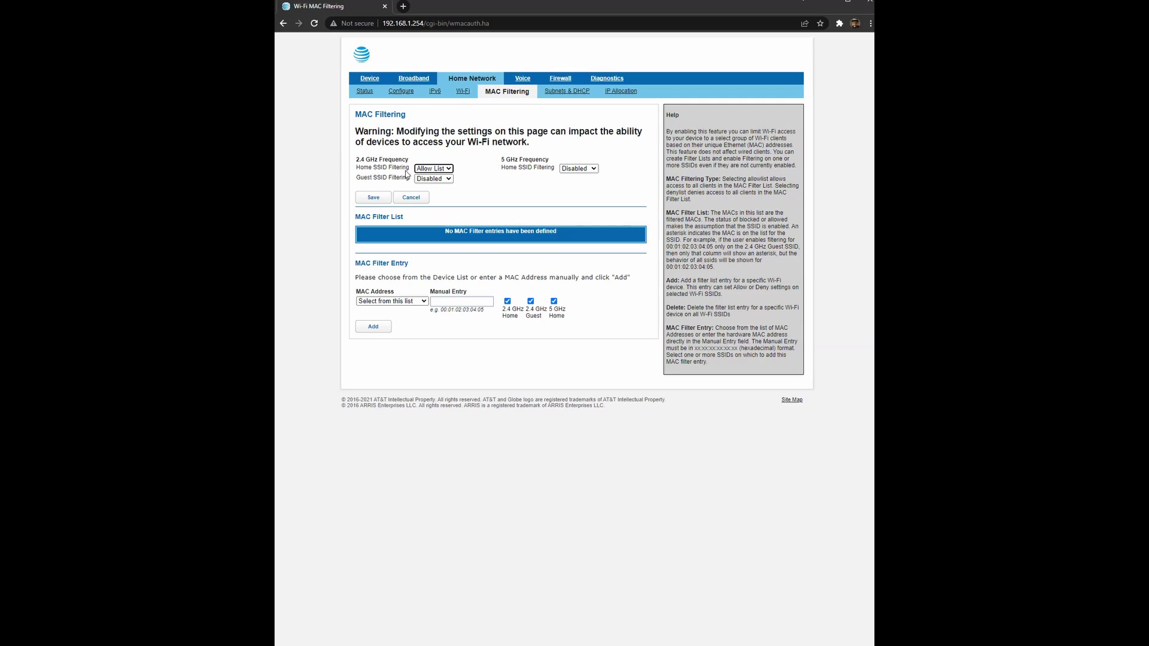
pyautogui.moveTo(359, 159); pyautogui.dragTo(378, 160)
pyautogui.click(577, 169)
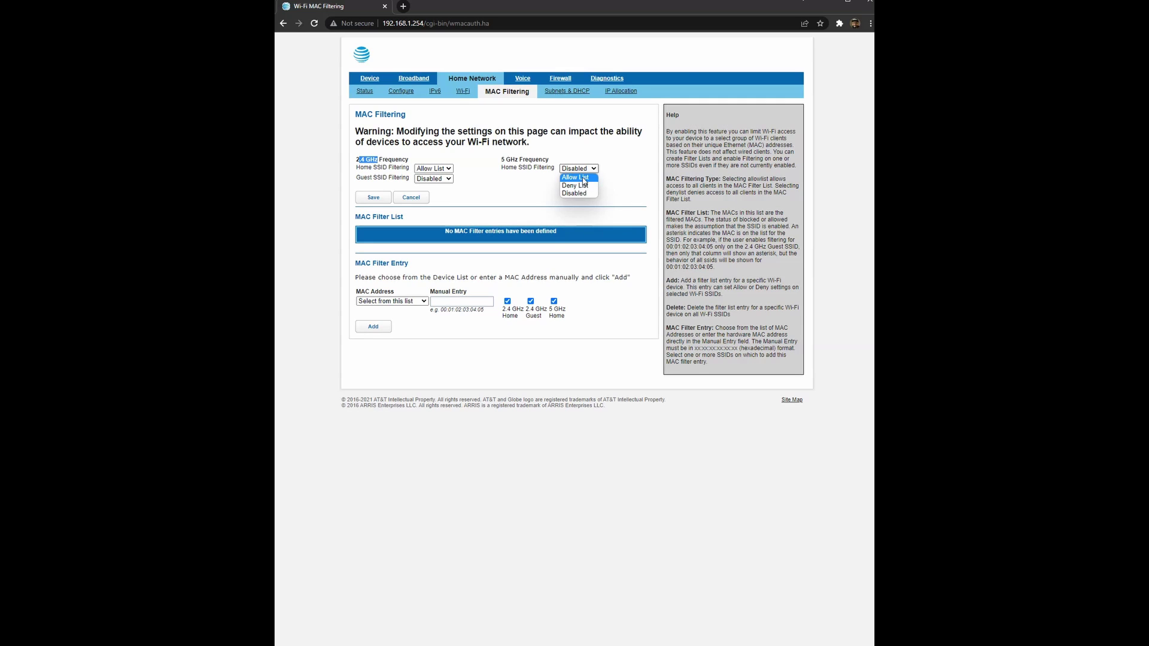
pyautogui.click(582, 178)
# Browse the known device MAC list without choosing one, then focus manual MAC entry.
pyautogui.click(401, 301)
pyautogui.click(402, 301)
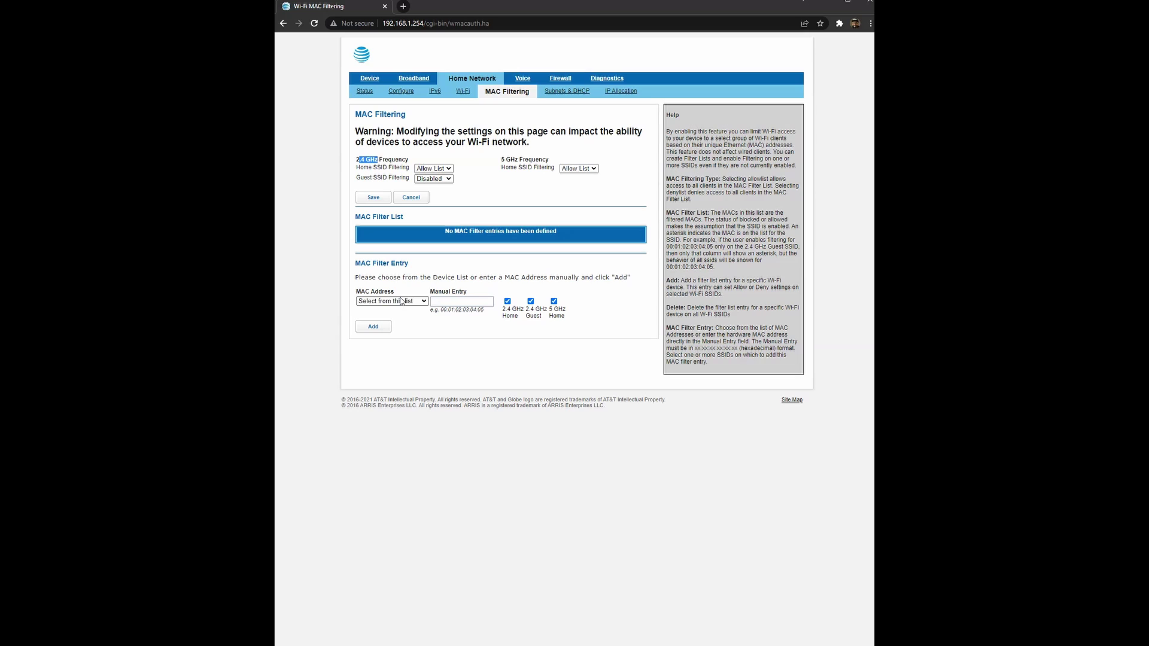
pyautogui.click(464, 301)
# Change 2.4 GHz and 5 GHz Home SSID filtering to Deny List.
pyautogui.click(444, 173)
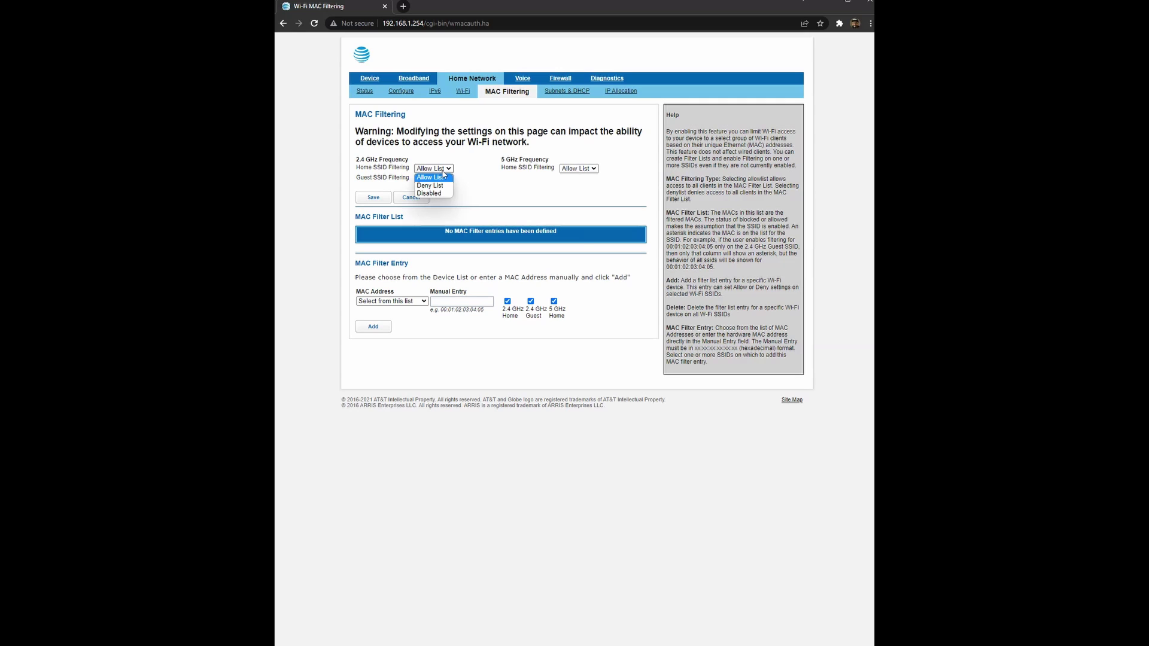
pyautogui.click(440, 189)
pyautogui.click(578, 169)
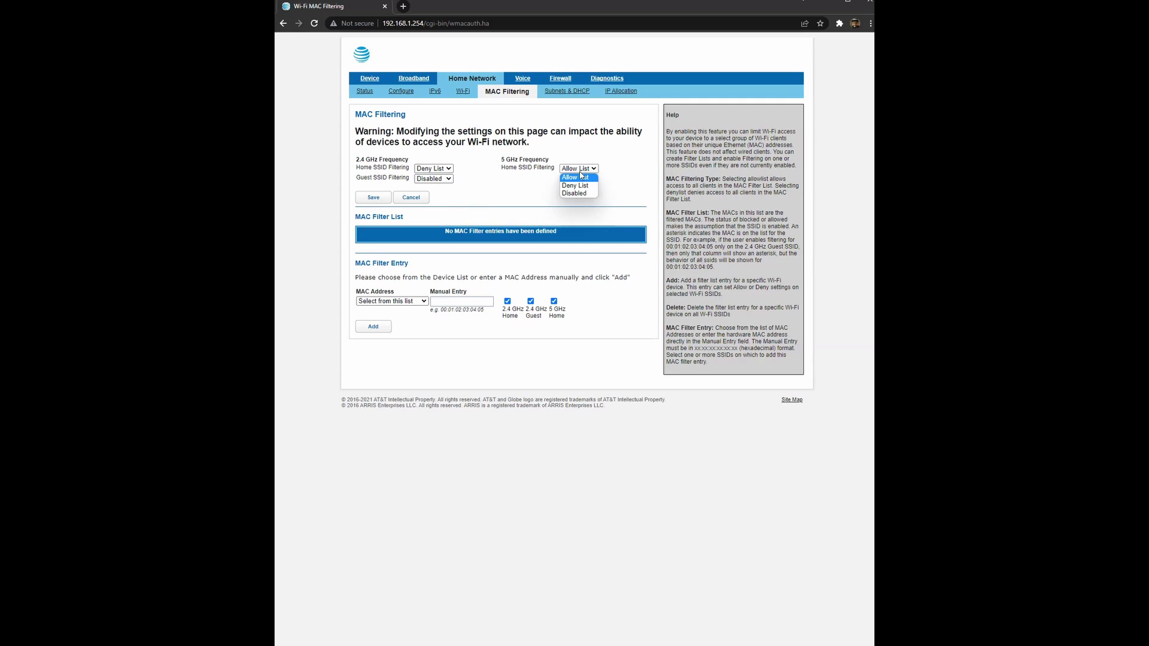
pyautogui.click(572, 187)
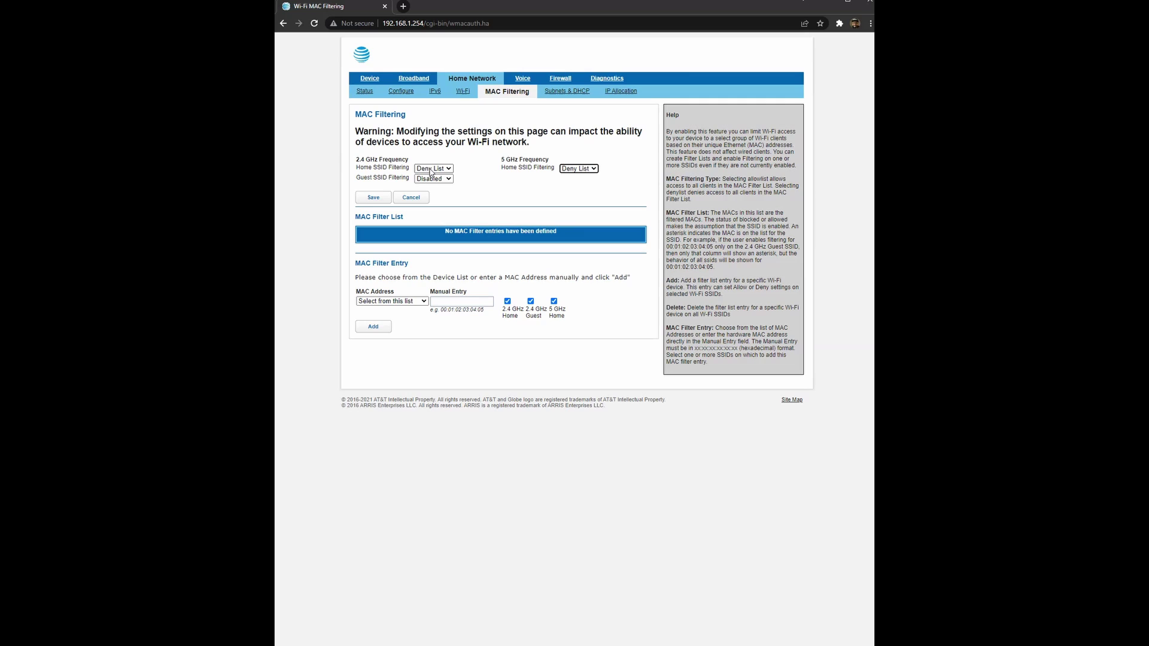
# Focus manual MAC entry and browse the connected devices' MAC list, leaving it unchanged.
pyautogui.click(447, 303)
pyautogui.click(409, 303)
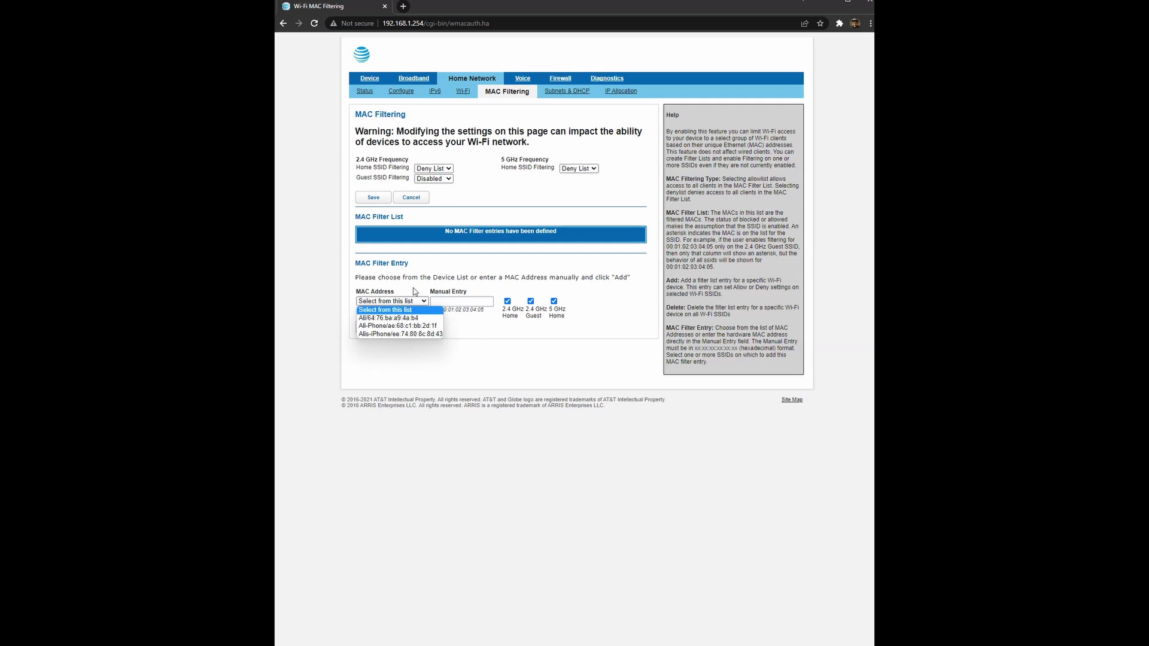
pyautogui.click(409, 302)
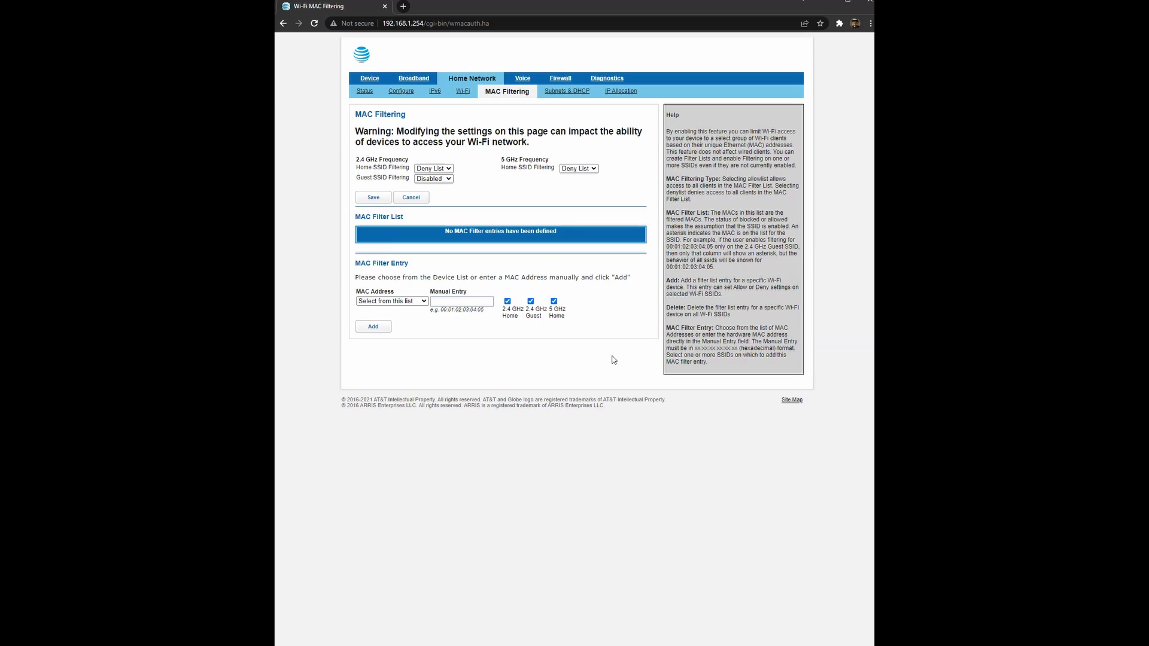
# Show the Subnets & DHCP page, with Public Subnet Mode and Cascaded Router Off.
pyautogui.click(567, 91)
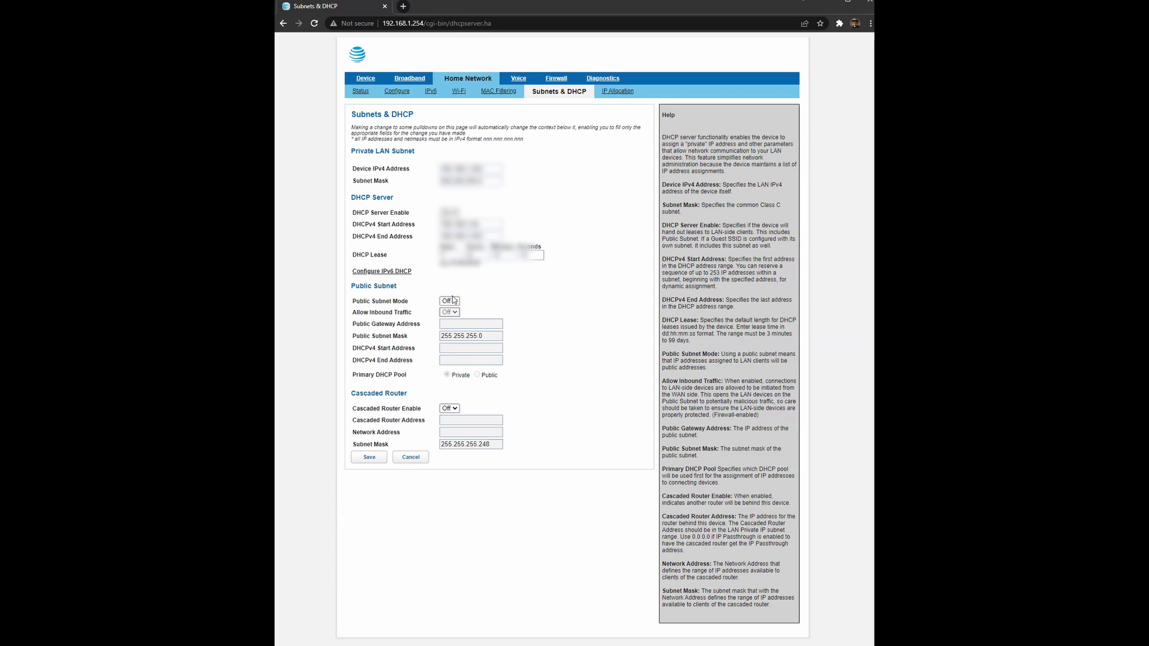
# Check the Public Subnet Mode options, keeping it Off.
pyautogui.click(453, 300)
pyautogui.click(446, 304)
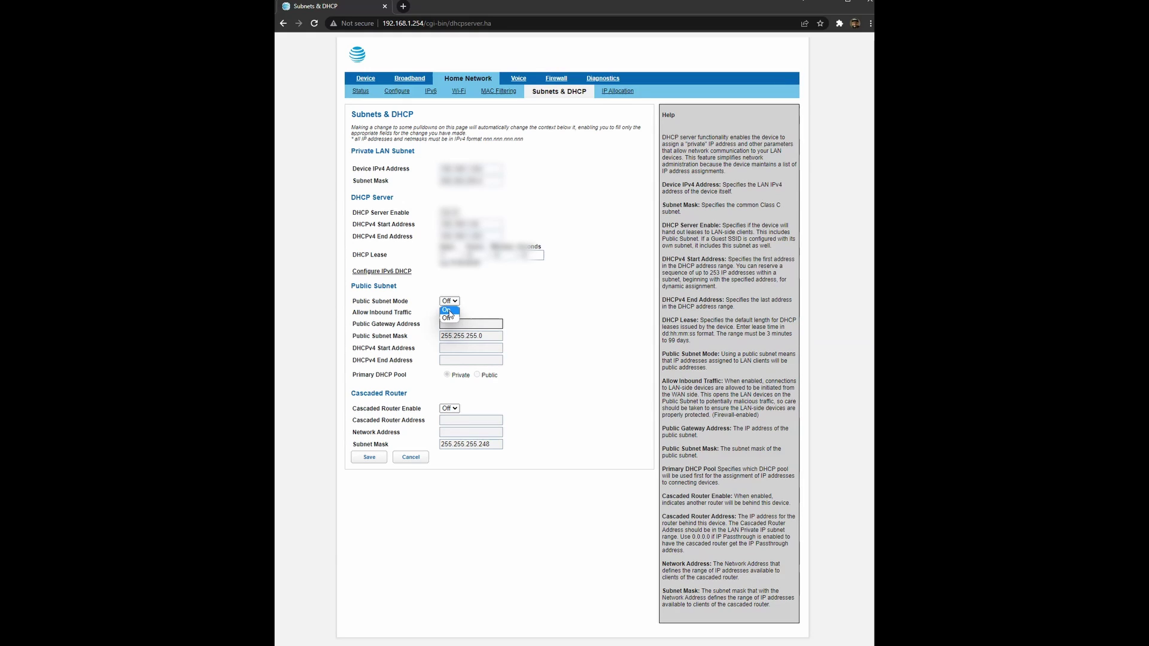
pyautogui.click(496, 321)
# Highlight the Cascaded Router heading, Address and Subnet Mask labels to review them.
pyautogui.click(602, 426)
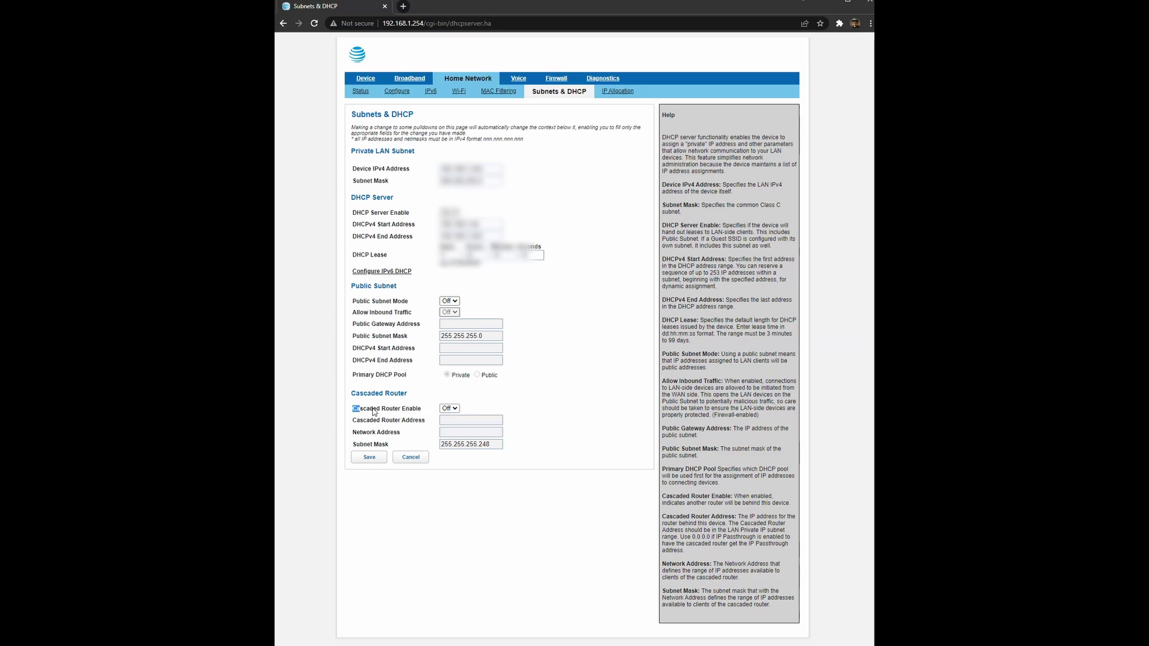
pyautogui.moveTo(353, 412); pyautogui.dragTo(348, 437)
pyautogui.click(353, 426)
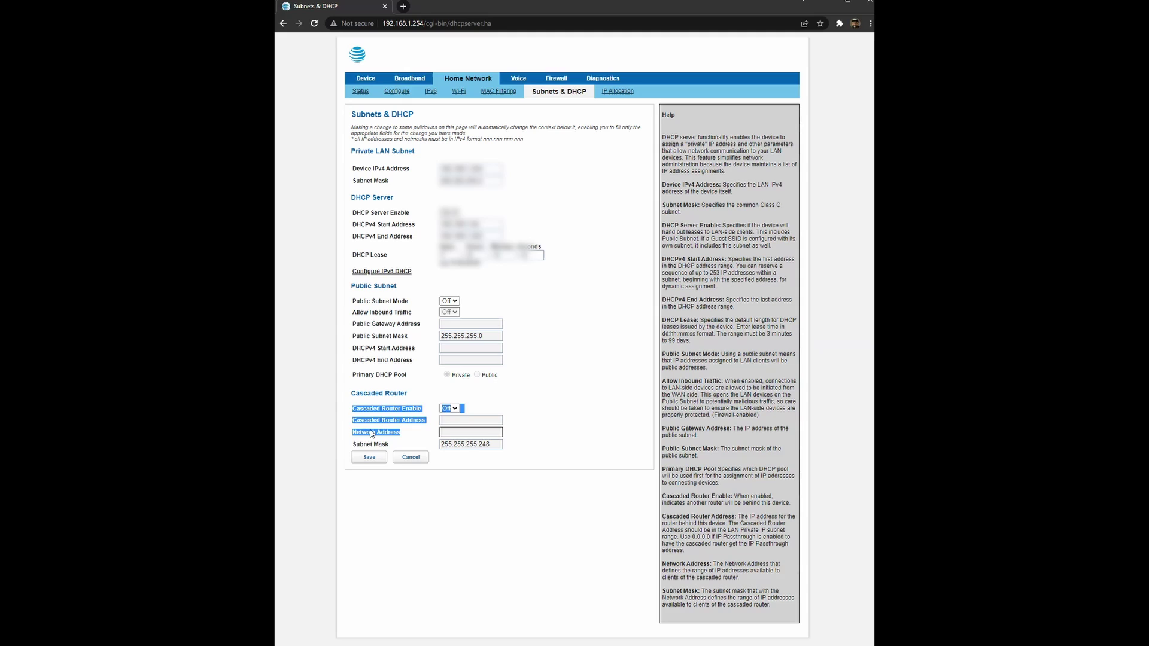
pyautogui.click(394, 434)
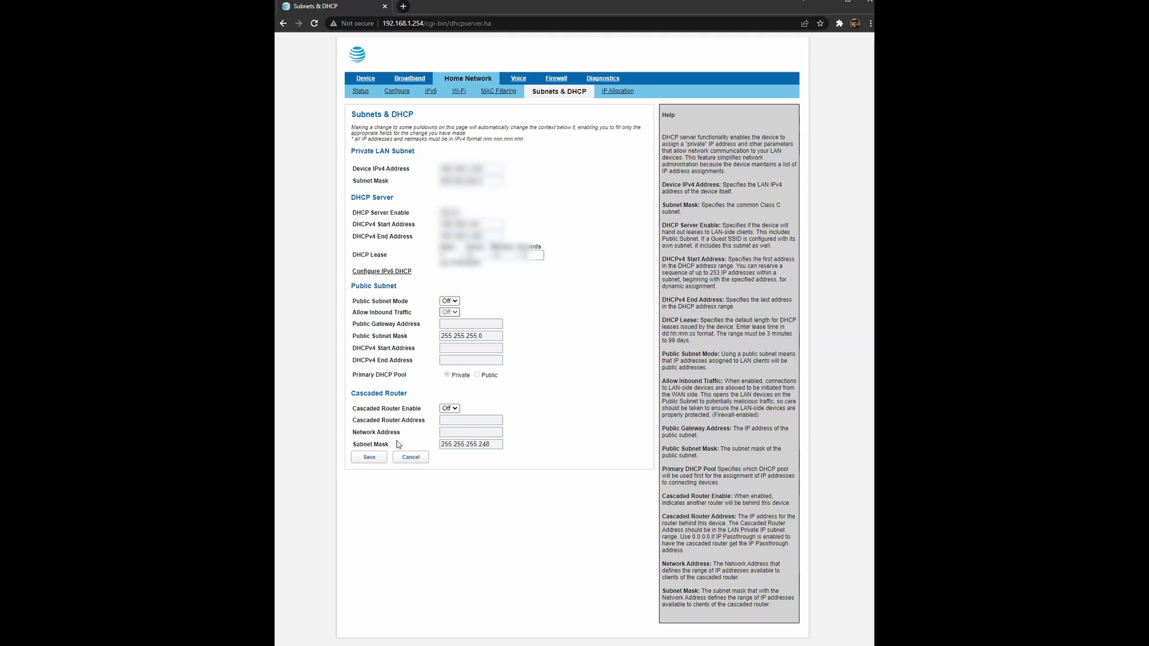
pyautogui.moveTo(388, 446); pyautogui.dragTo(353, 446)
pyautogui.click(392, 420)
pyautogui.click(471, 360)
pyautogui.moveTo(349, 393); pyautogui.dragTo(406, 393)
pyautogui.click(622, 92)
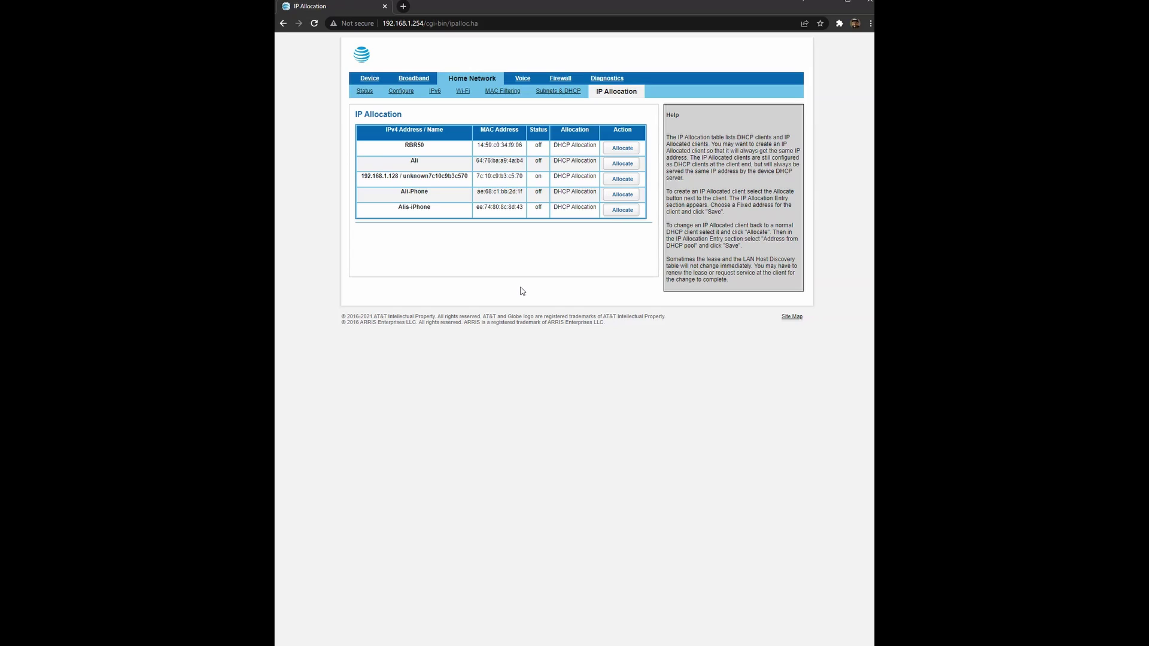